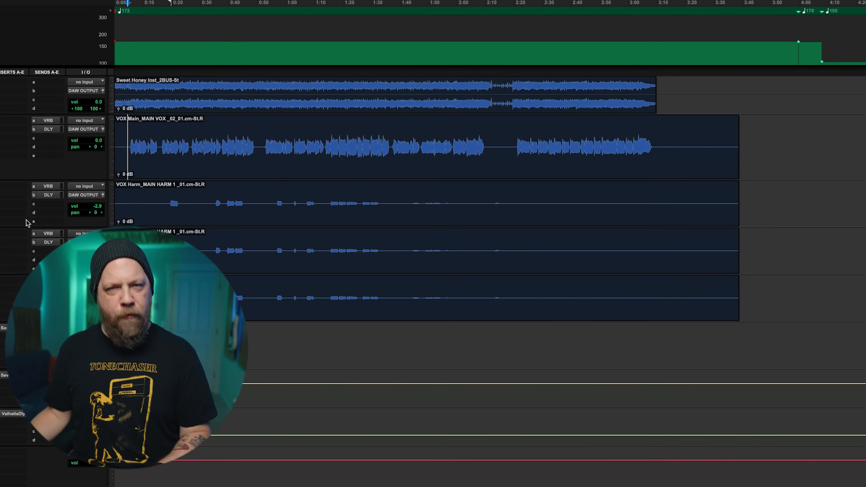
Play the full mix from about 0:27 through the second half of the first vocal section.
{"action": "key", "text": "t"}
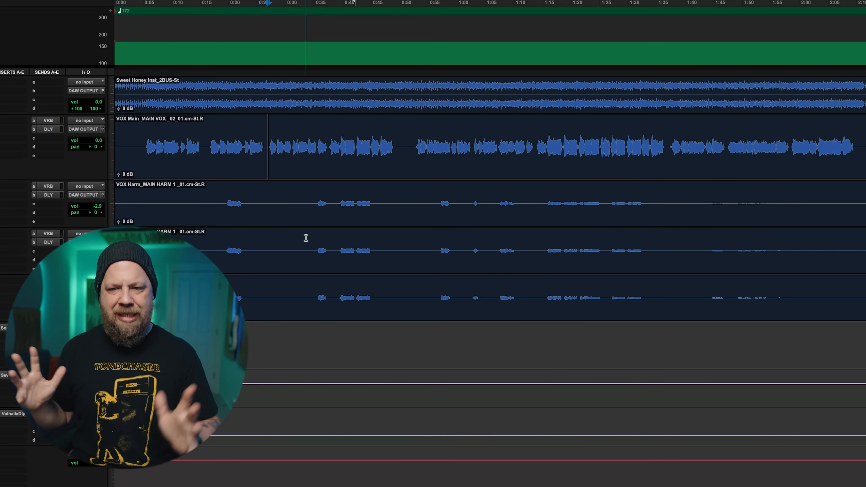
{"action": "key", "text": "space"}
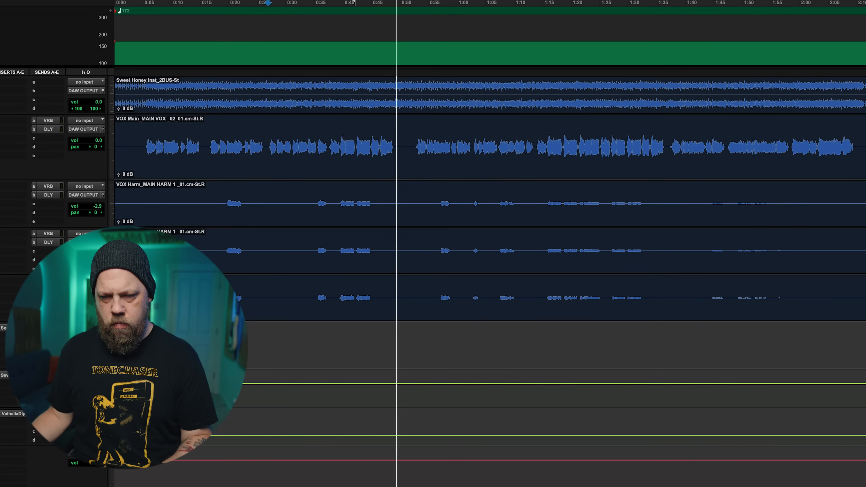
{"action": "key", "text": "space"}
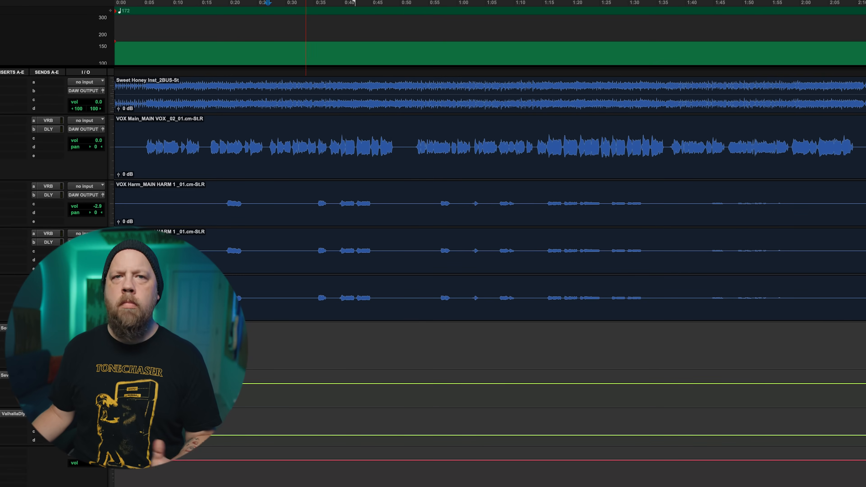
Remove the plug-in from the first insert of the track directly below the three harmony tracks.
{"action": "left_click", "coordinate": [1, 329]}
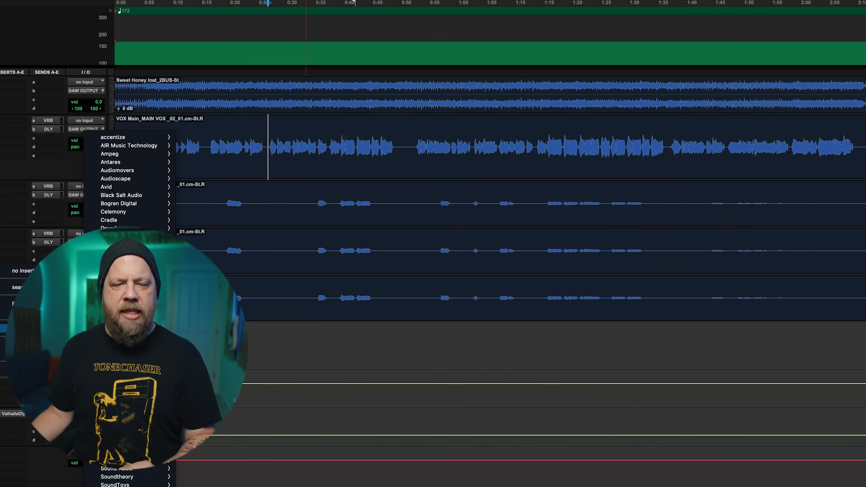
{"action": "left_click", "coordinate": [12, 272]}
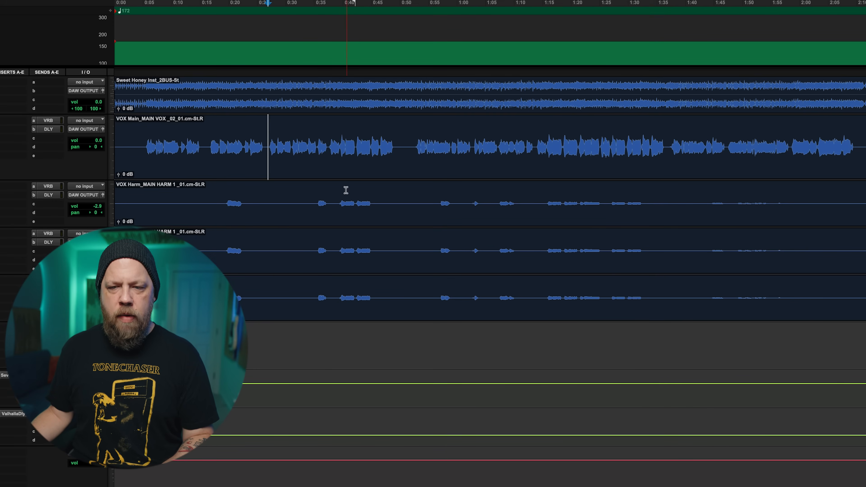
Play the harmony passage on the VOX Harm track from about 0:34, and select its clip.
{"action": "left_click", "coordinate": [312, 190]}
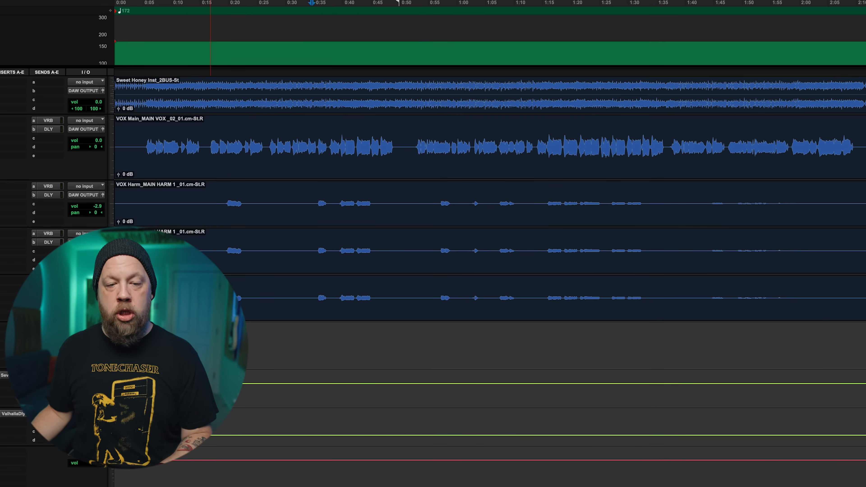
{"action": "key", "text": "space"}
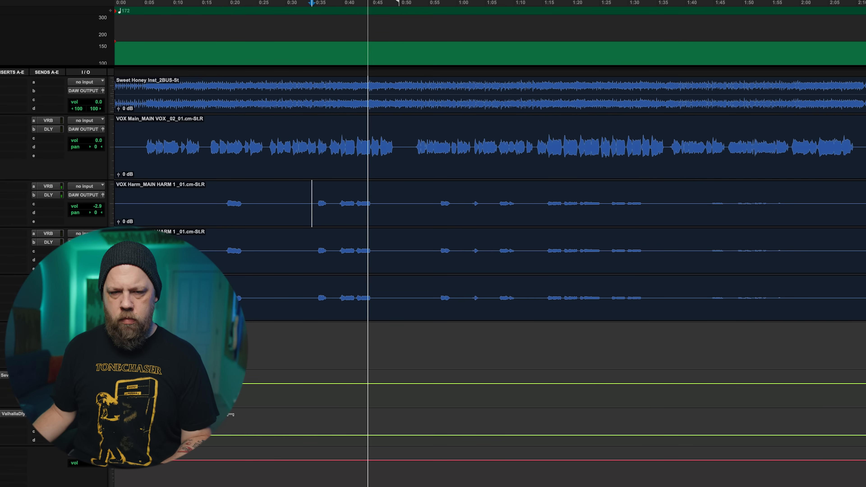
{"action": "key", "text": "space"}
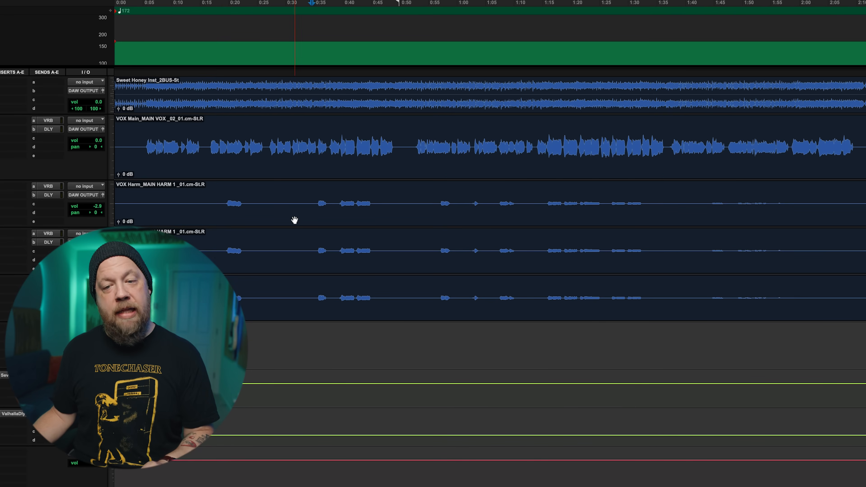
{"action": "left_click", "coordinate": [307, 218]}
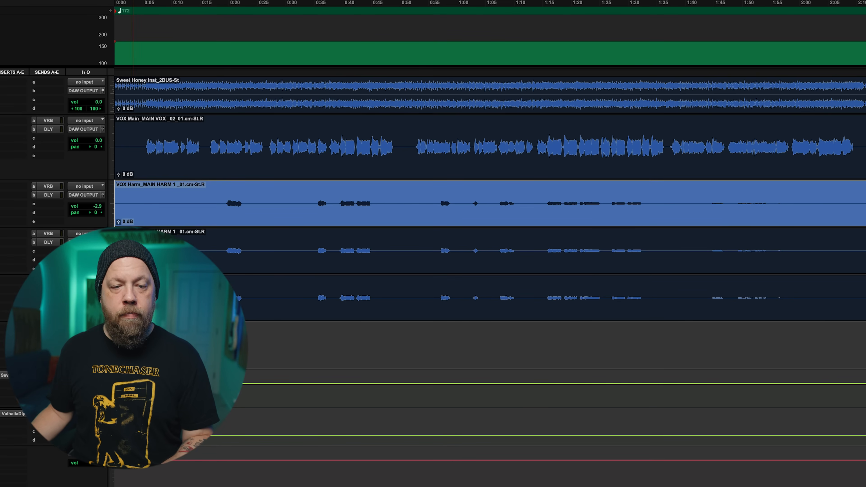
Place the cursor just before the 0:35 harmony phrase on the SW L track and insert SoundID VoiceAI (mono) there.
{"action": "left_click", "coordinate": [316, 243]}
{"action": "left_click", "coordinate": [7, 235]}
{"action": "mouse_move", "coordinate": [24, 235]}
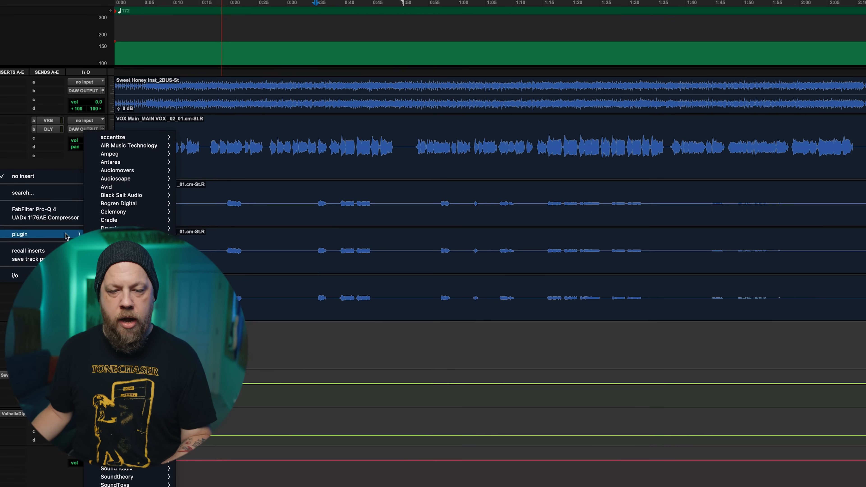
{"action": "mouse_move", "coordinate": [133, 446]}
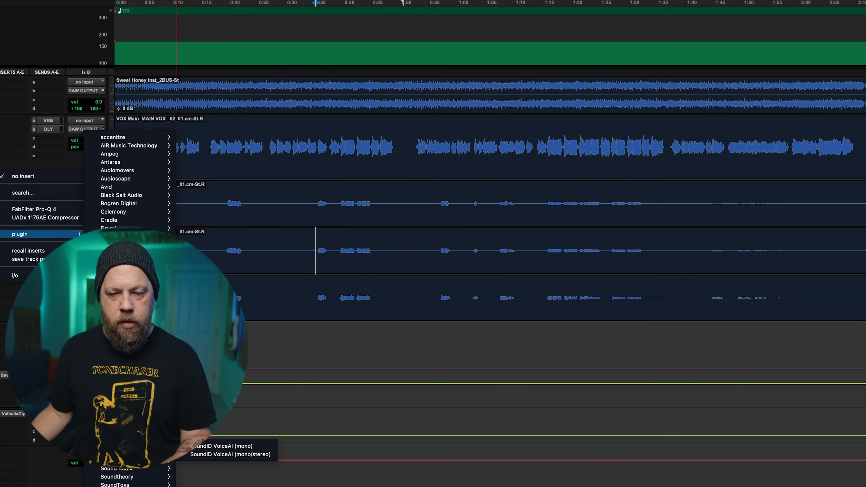
{"action": "left_click", "coordinate": [238, 446]}
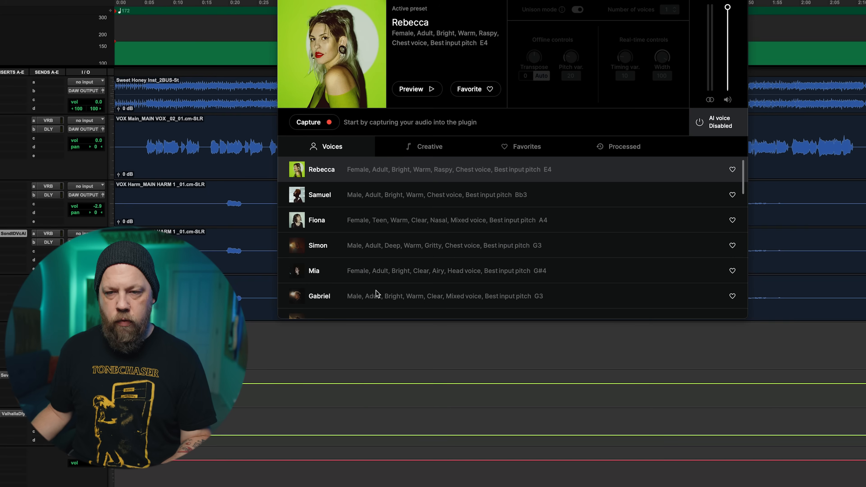
{"action": "left_click_drag", "start_coordinate": [417, 0], "coordinate": [517, 32]}
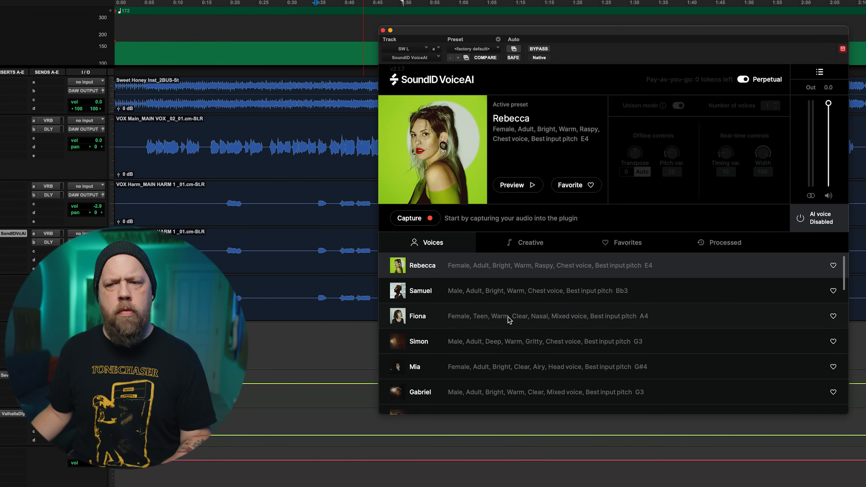
Audition the Rebecca, Fiona, Simon, Mia and Gabriel voice presets, and choose Mia for the SW L track.
{"action": "scroll", "coordinate": [485, 340], "scroll_direction": "down", "scroll_amount": 3}
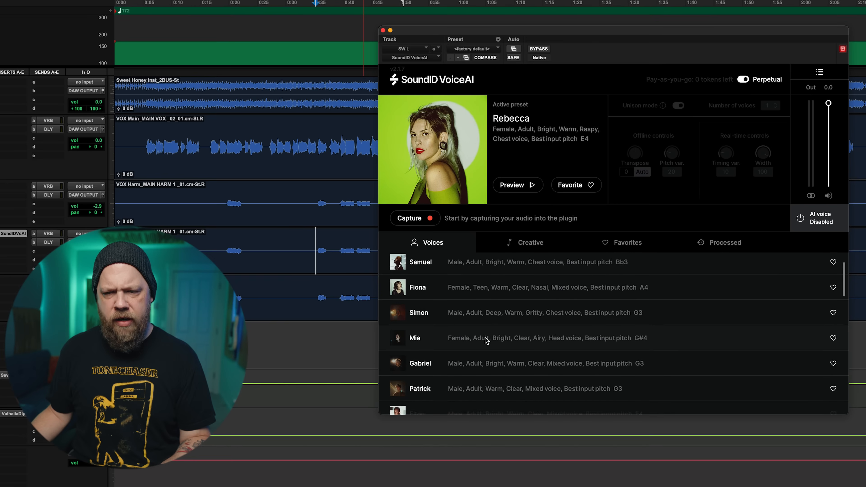
{"action": "scroll", "coordinate": [486, 340], "scroll_direction": "up", "scroll_amount": 3}
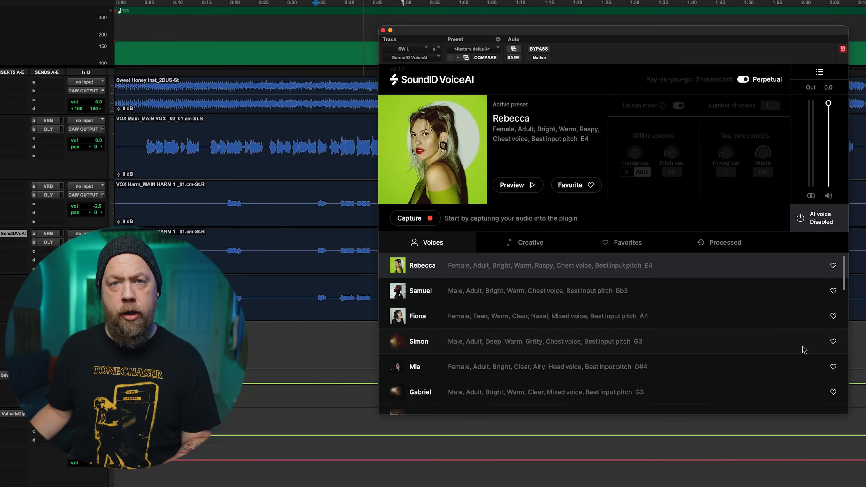
{"action": "left_click", "coordinate": [501, 269]}
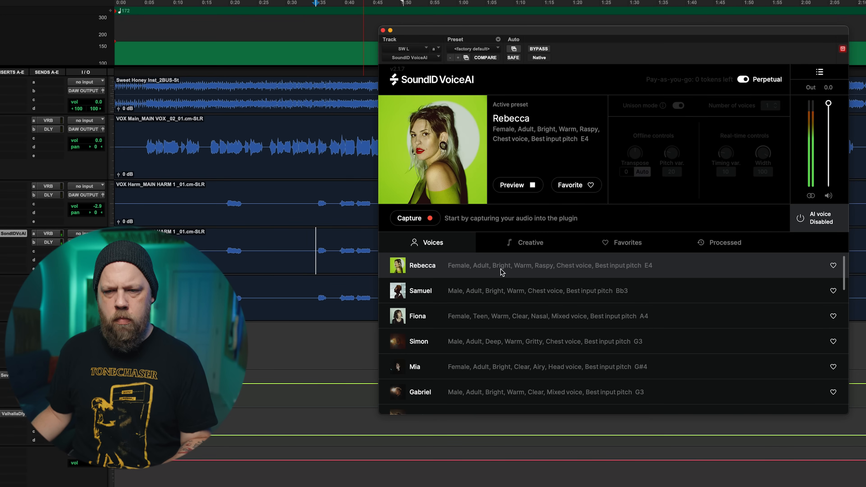
{"action": "left_click", "coordinate": [483, 317]}
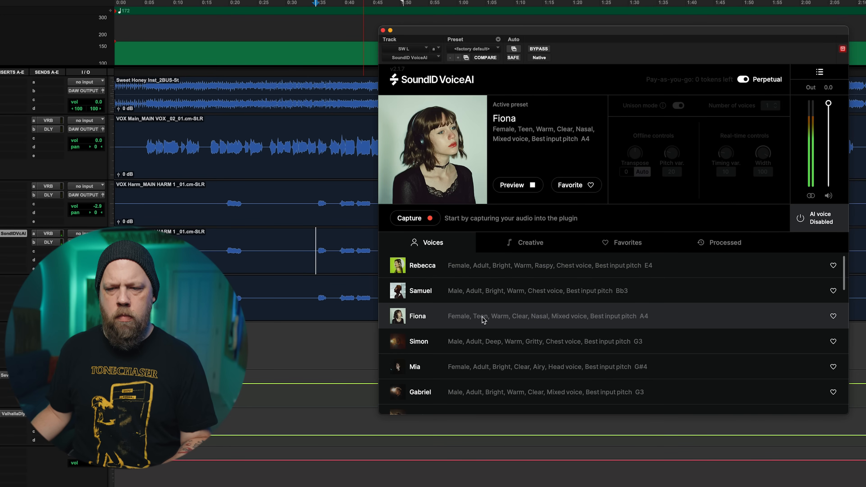
{"action": "left_click", "coordinate": [488, 345]}
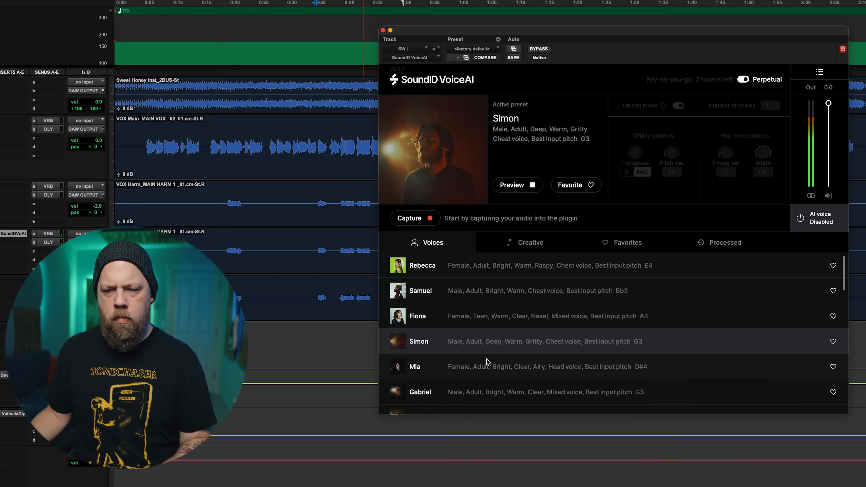
{"action": "left_click", "coordinate": [483, 369]}
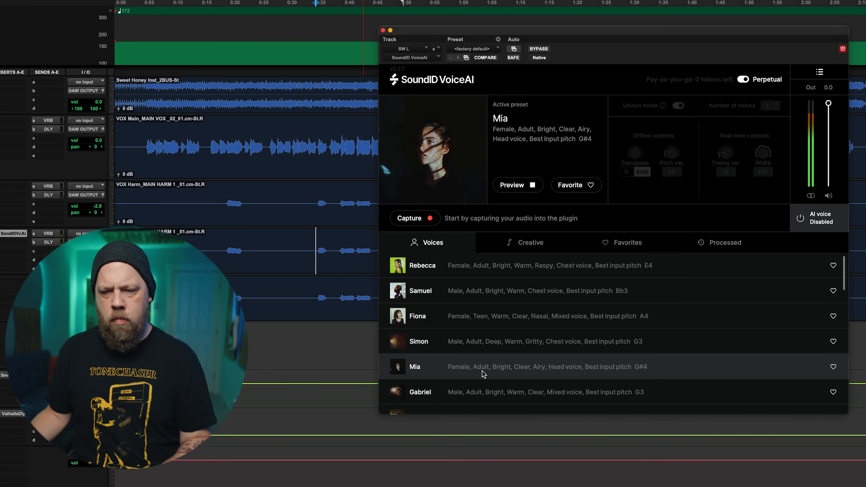
{"action": "left_click", "coordinate": [480, 394]}
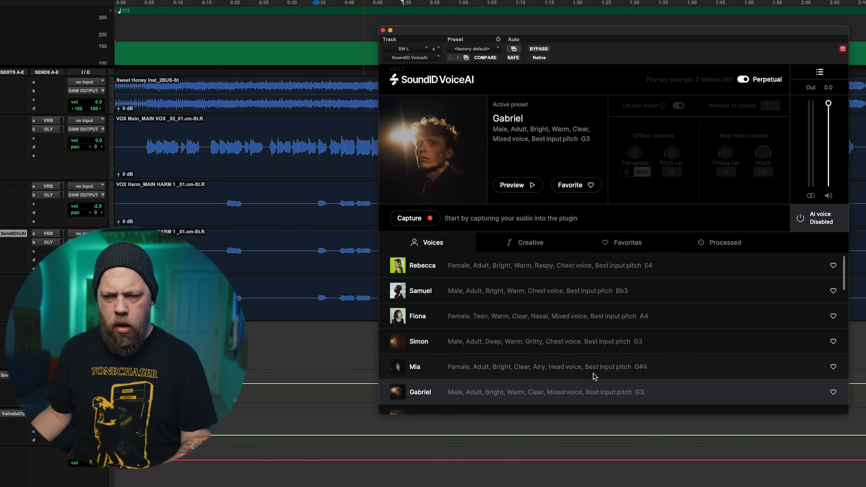
{"action": "left_click", "coordinate": [486, 371]}
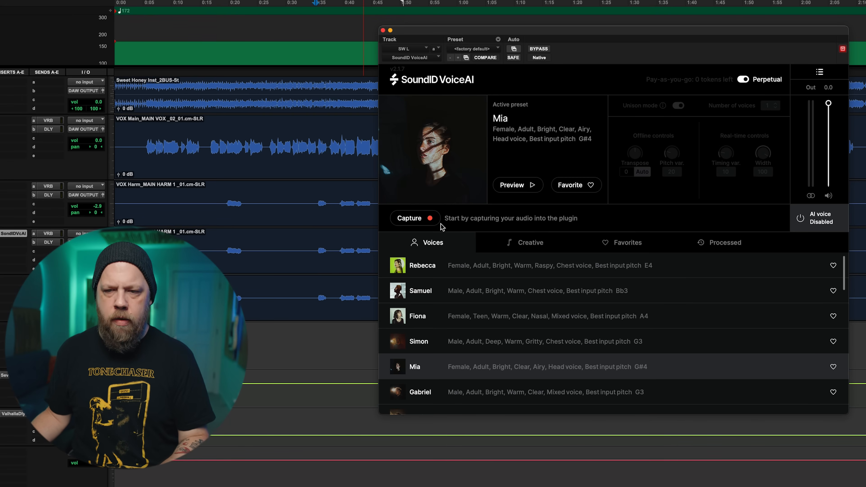
Capture the SW L harmony from about 0:35 to 0:45 into SoundID VoiceAI.
{"action": "left_click", "coordinate": [409, 218]}
{"action": "key", "text": "space"}
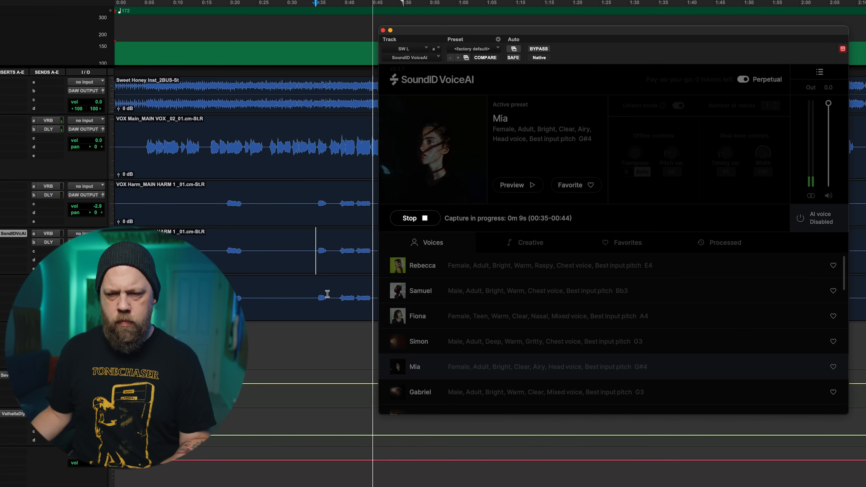
{"action": "key", "text": "space"}
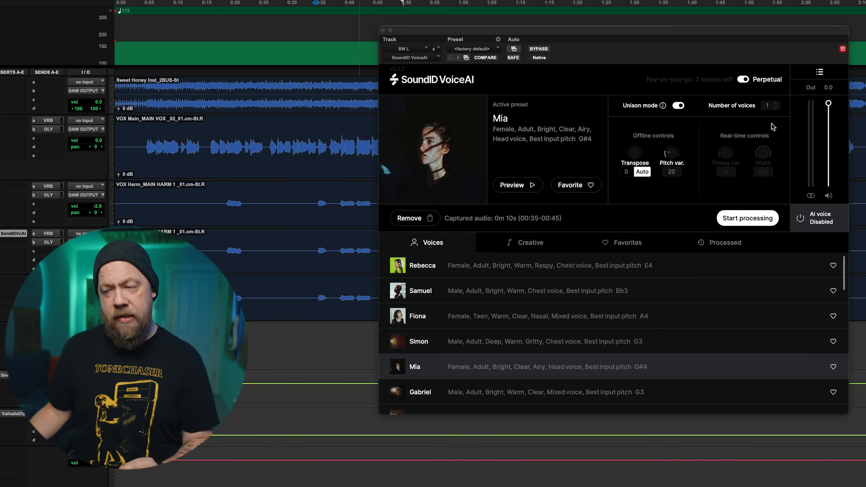
Process the captured SW L audio with the number of voices set to 2, and play back the Mia result.
{"action": "left_click", "coordinate": [776, 104]}
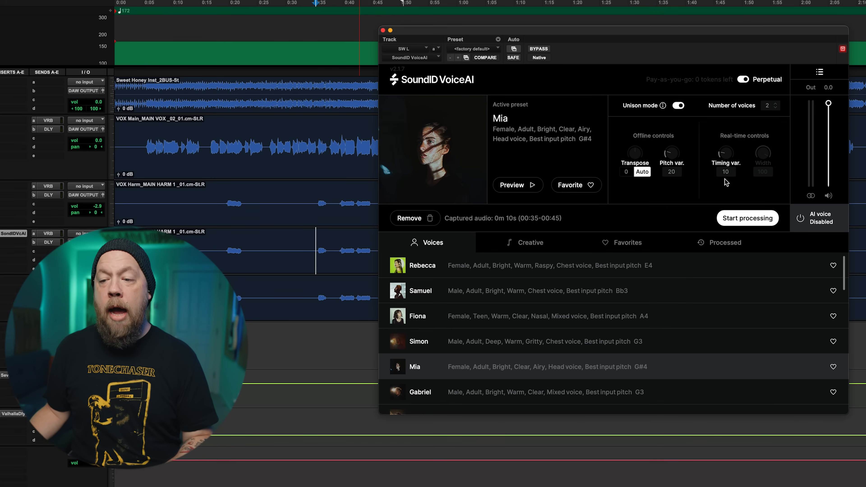
{"action": "left_click", "coordinate": [744, 220]}
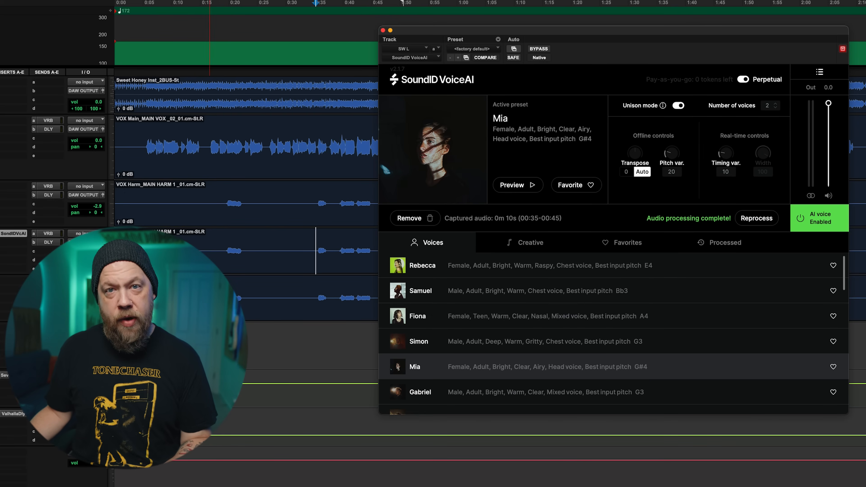
{"action": "key", "text": "space"}
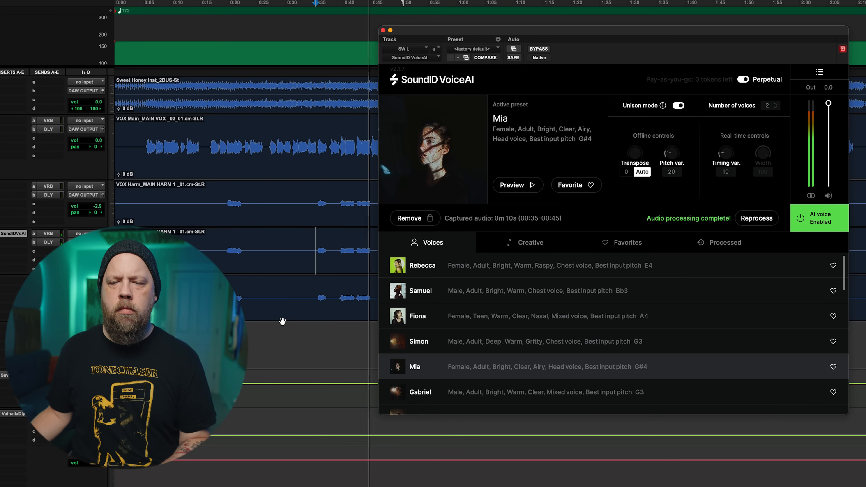
{"action": "key", "text": "space"}
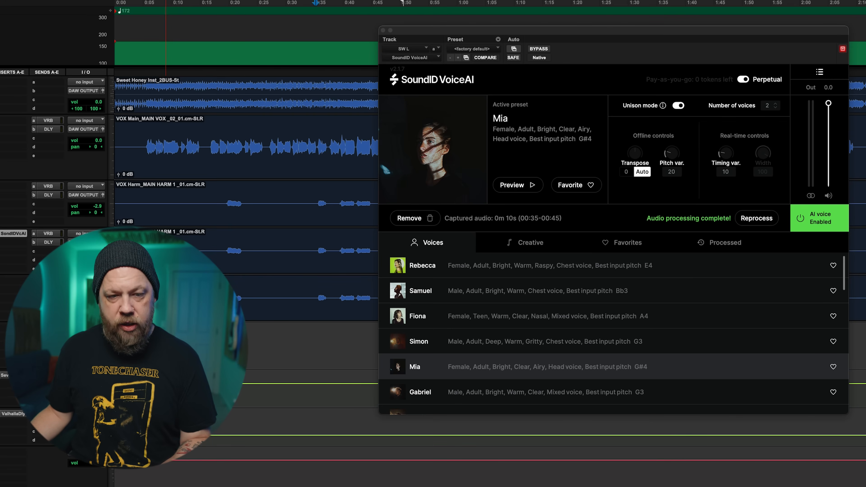
Insert SoundID VoiceAI (mono) on the SW R harmony track.
{"action": "left_click", "coordinate": [0, 285]}
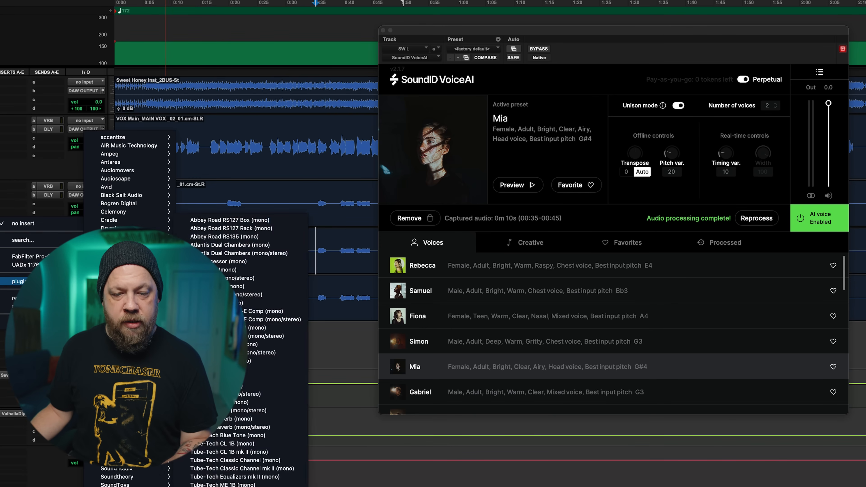
{"action": "mouse_move", "coordinate": [129, 444]}
{"action": "left_click", "coordinate": [221, 446]}
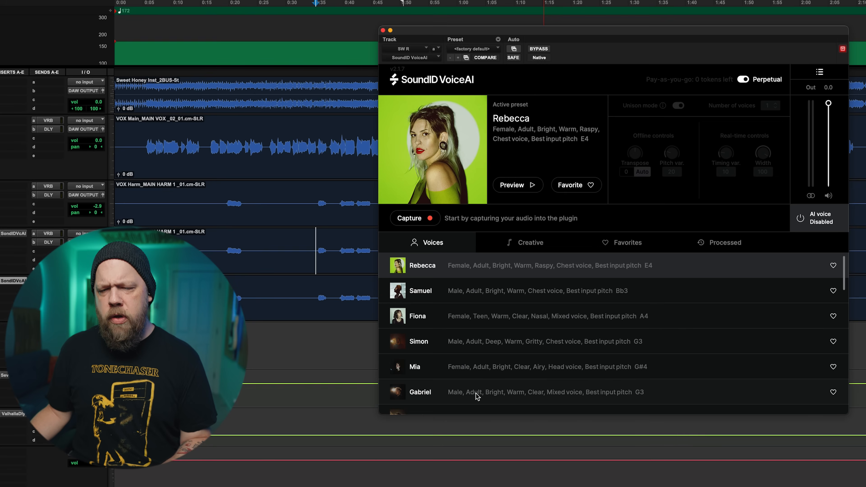
Choose the Fiona voice preset for SW R and capture its harmony from about 0:35 to 0:45.
{"action": "left_click", "coordinate": [472, 318]}
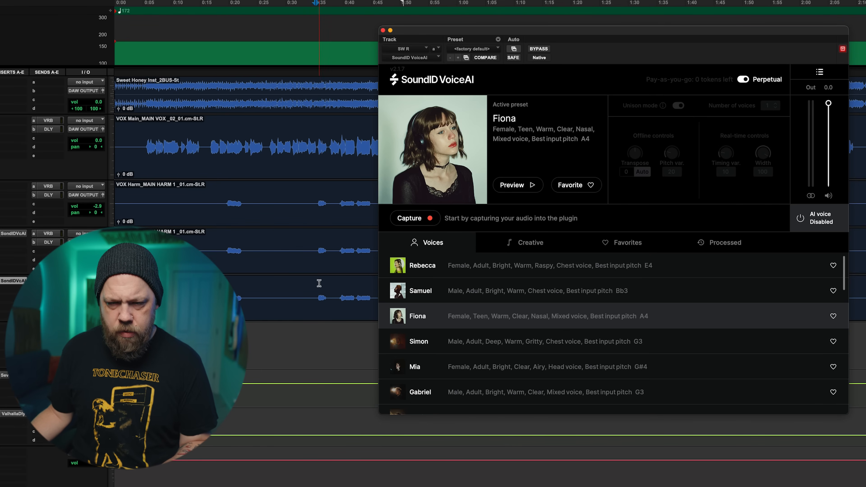
{"action": "left_click", "coordinate": [408, 219]}
{"action": "key", "text": "space"}
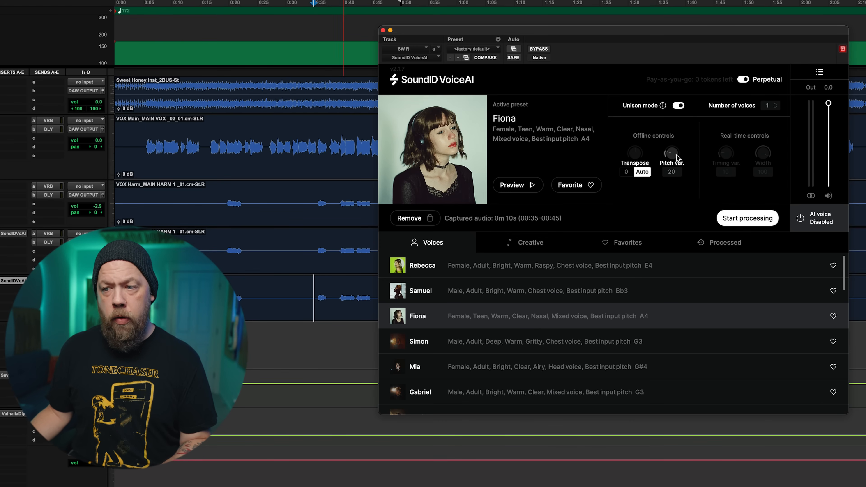
Process the captured SW R audio with the number of voices set to 2, and play back the Fiona result.
{"action": "left_click", "coordinate": [776, 103]}
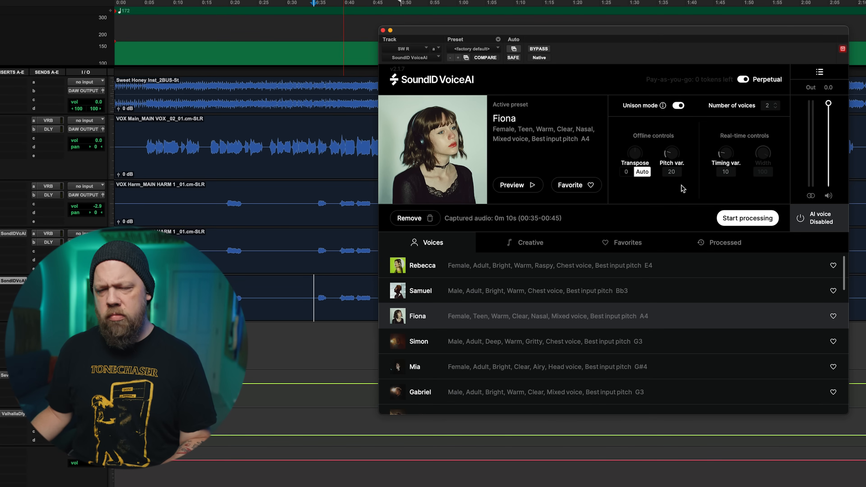
{"action": "left_click", "coordinate": [744, 221]}
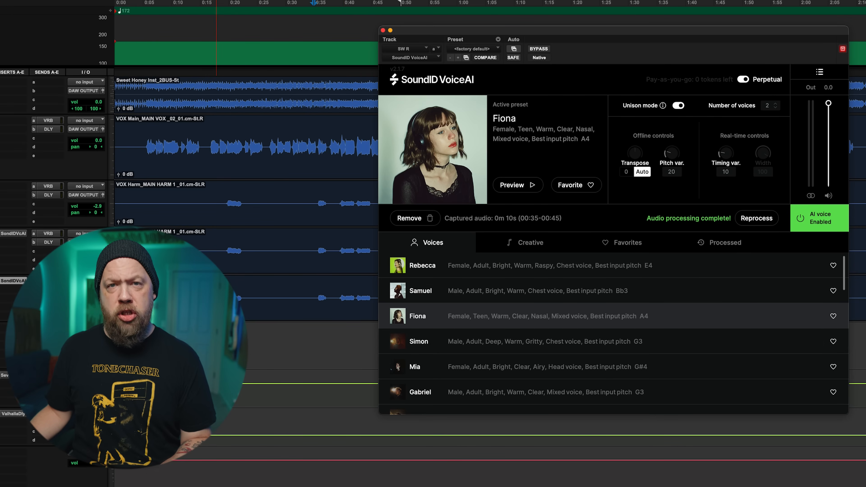
{"action": "key", "text": "space"}
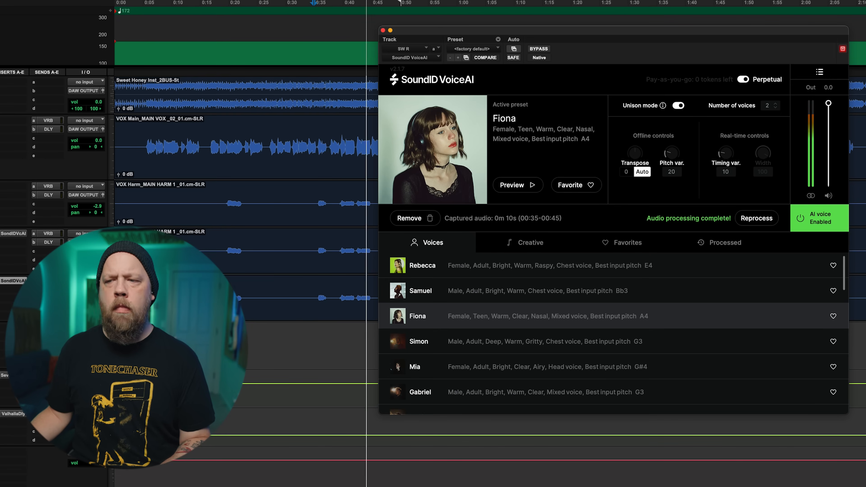
{"action": "key", "text": "space"}
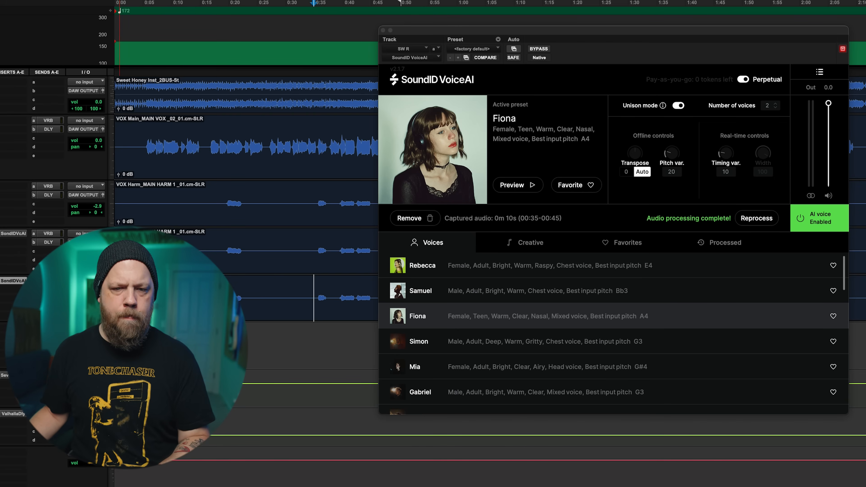
Play back the harmony section of the mix from about 0:35 with the processed SW R voice enabled.
{"action": "key", "text": "space"}
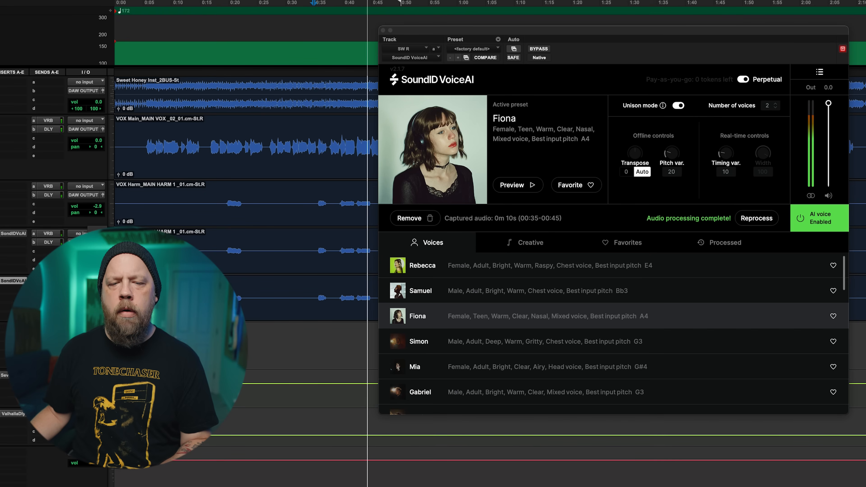
{"action": "key", "text": "space"}
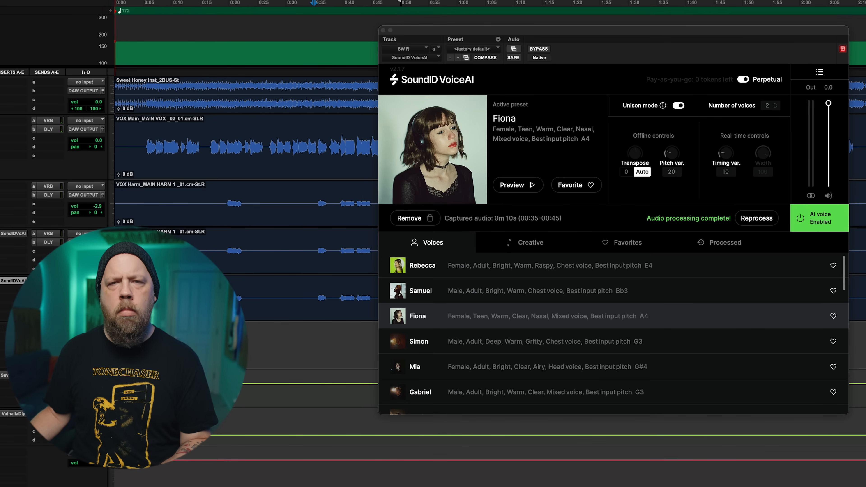
{"action": "key", "text": "space"}
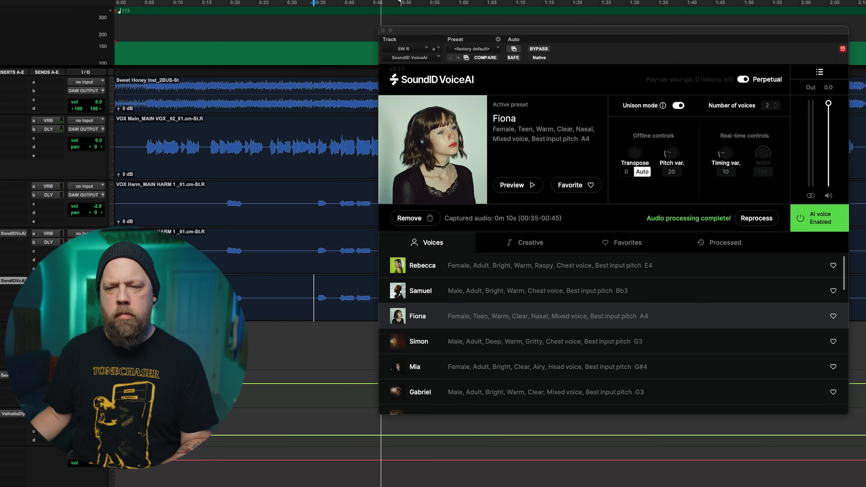
{"action": "key", "text": "space"}
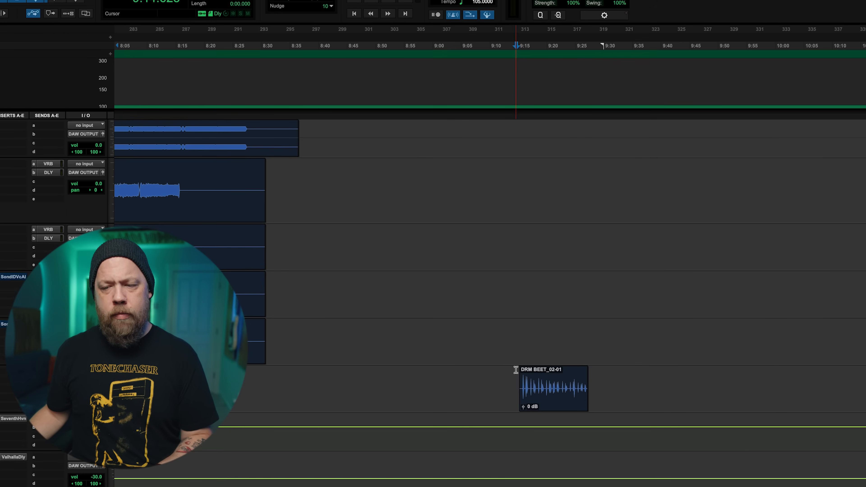
Select the DRM BEET_02-01 clip at about 9:15 and listen to the unprocessed recording.
{"action": "left_click", "coordinate": [556, 407]}
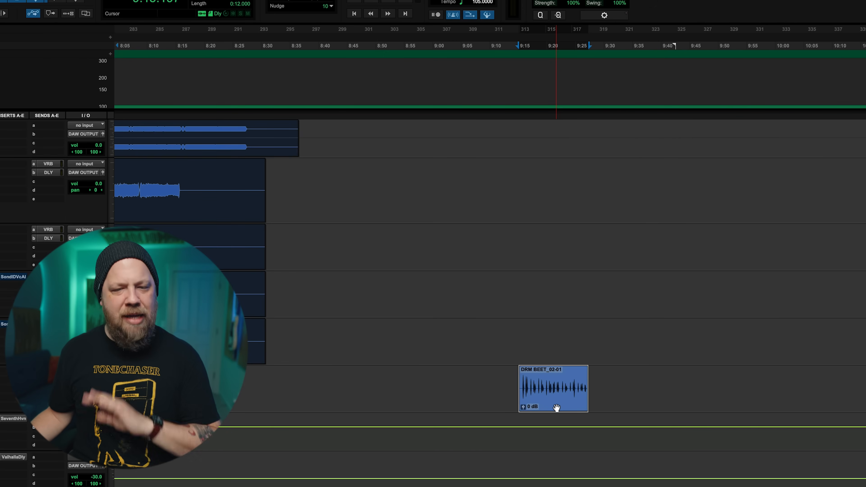
{"action": "key", "text": "space"}
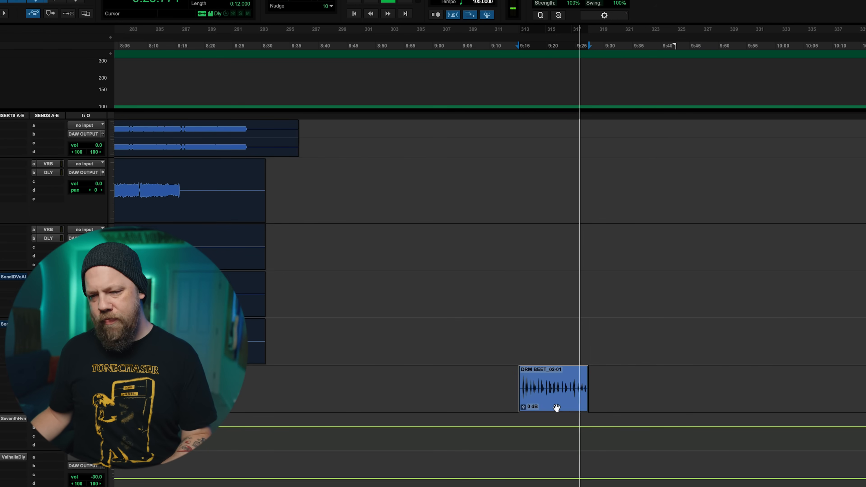
{"action": "key", "text": "space"}
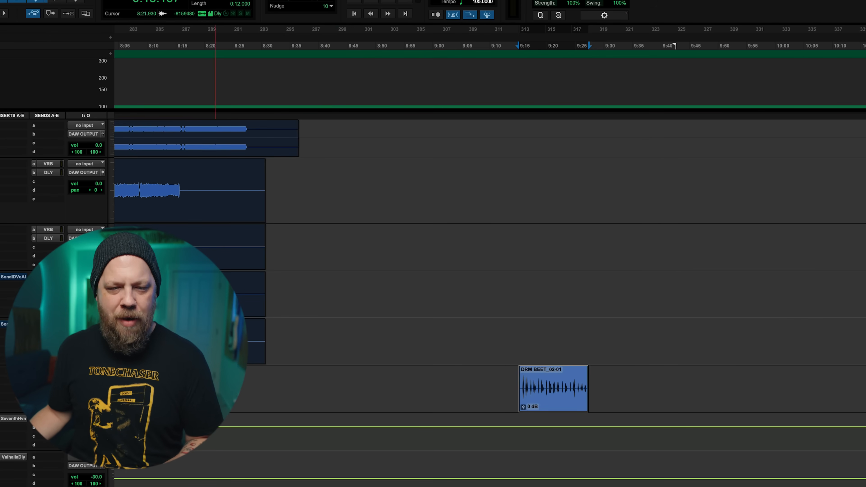
Insert SoundID VoiceAI on the DRM BEET track and position the plugin window clear of the beat clip.
{"action": "left_click", "coordinate": [0, 375]}
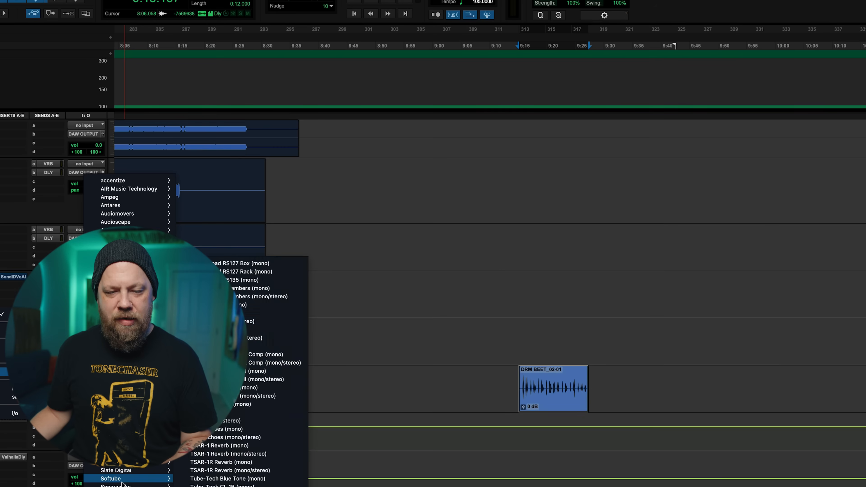
{"action": "mouse_move", "coordinate": [116, 486]}
{"action": "left_click", "coordinate": [204, 484]}
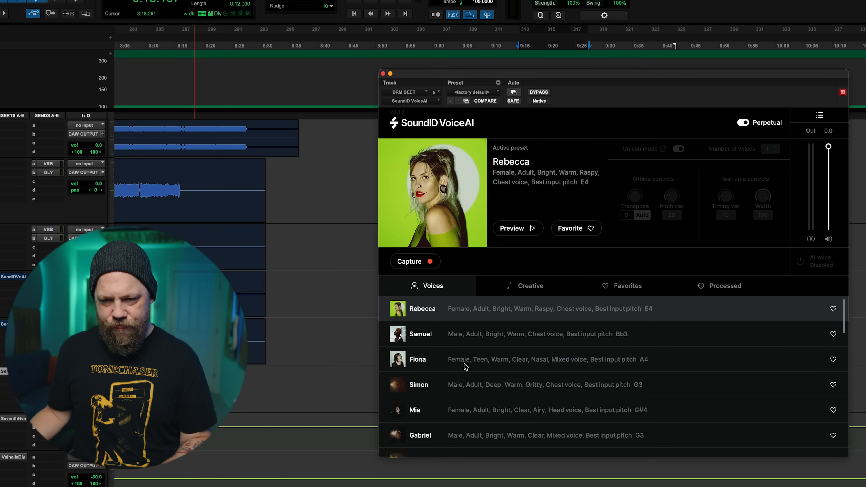
{"action": "left_click_drag", "start_coordinate": [564, 74], "coordinate": [515, 0]}
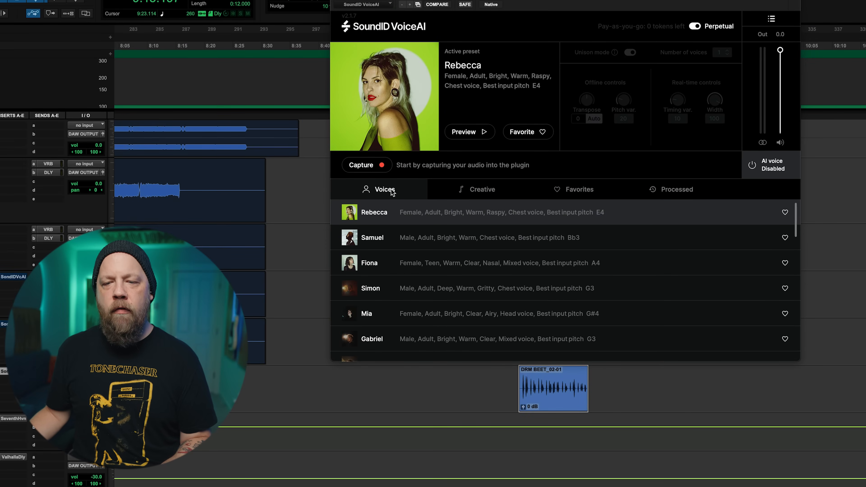
Browse the Creative presets and preview Electronic Drums 1, Electronic Drums 2 and Glitch Drums.
{"action": "left_click", "coordinate": [493, 193]}
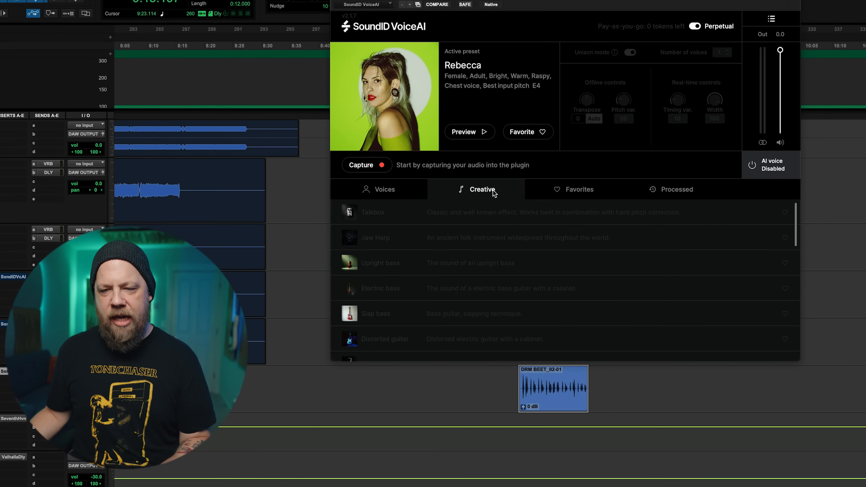
{"action": "scroll", "coordinate": [523, 296], "scroll_direction": "down", "scroll_amount": 5}
{"action": "scroll", "coordinate": [524, 295], "scroll_direction": "down", "scroll_amount": 5}
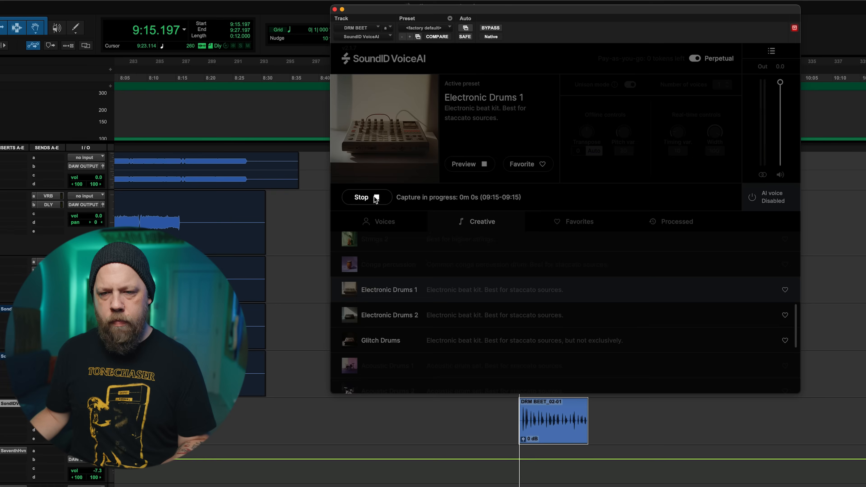
{"action": "left_click", "coordinate": [377, 199]}
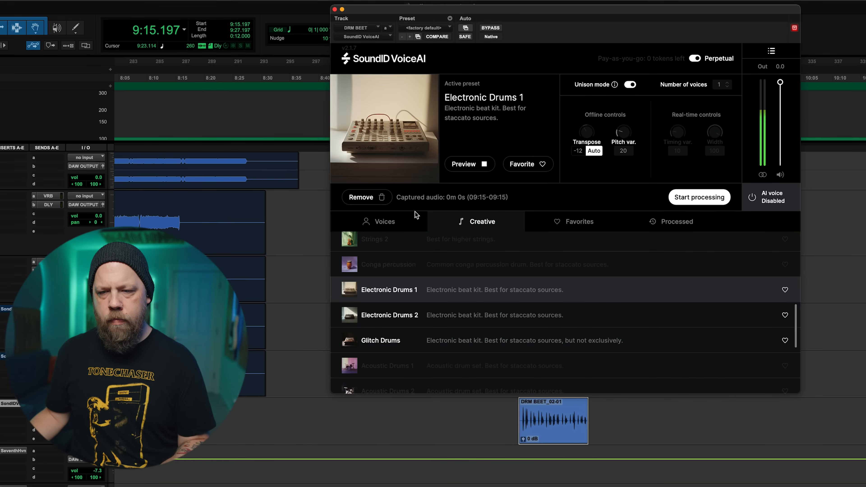
{"action": "left_click", "coordinate": [493, 317]}
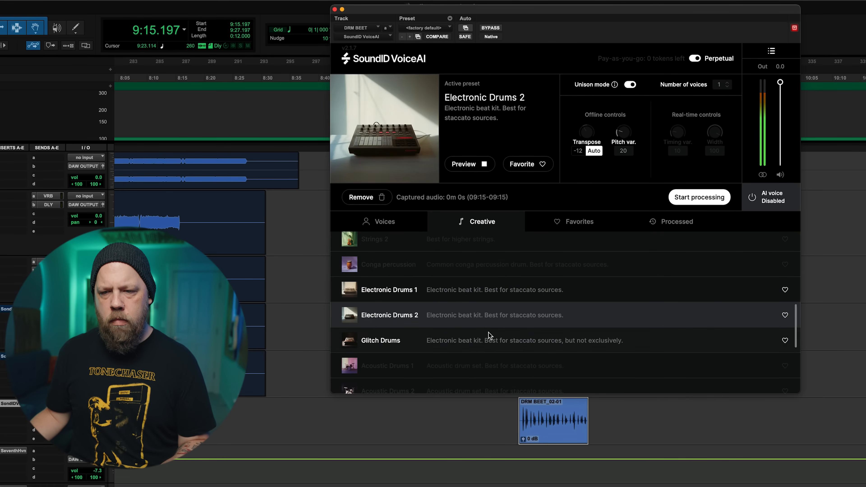
{"action": "left_click", "coordinate": [488, 344]}
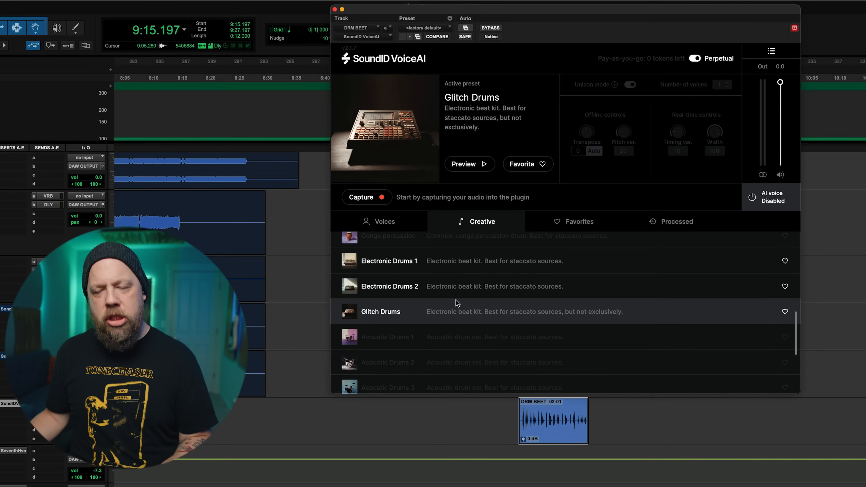
Choose the Electronic Drums 1 preset for DRM BEET and capture the beat clip from 9:15 to 9:27.
{"action": "left_click", "coordinate": [447, 267]}
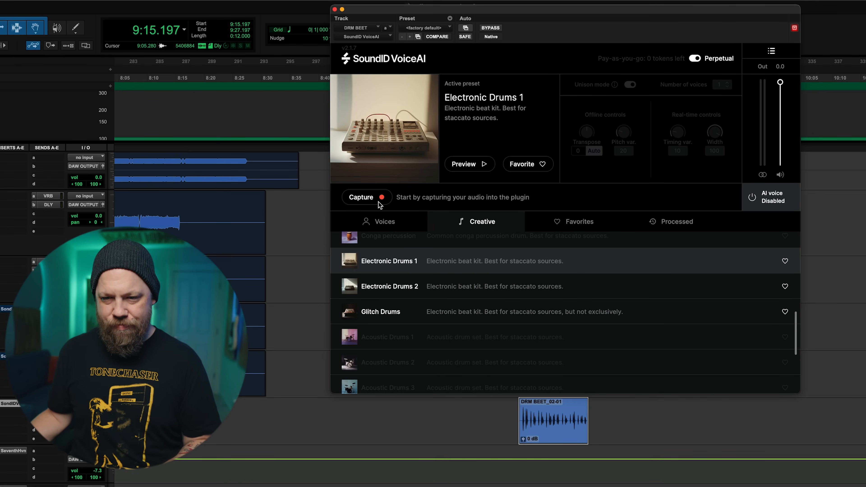
{"action": "left_click", "coordinate": [377, 198]}
{"action": "key", "text": "space"}
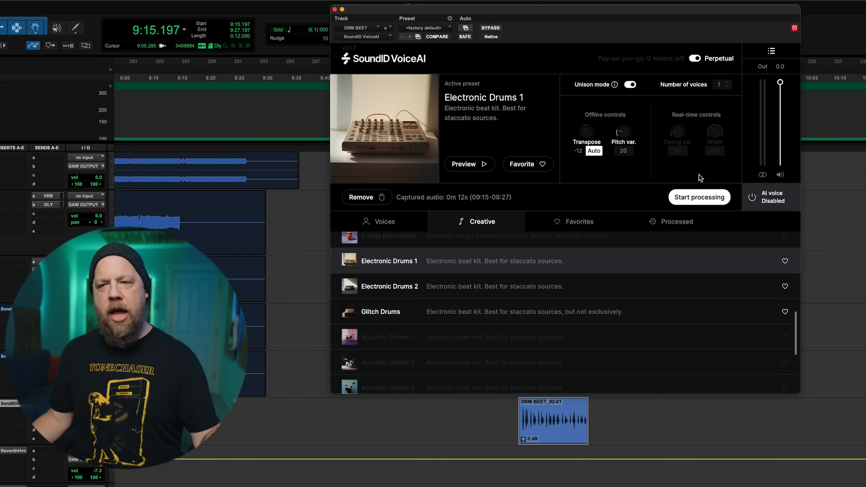
Turn off unison mode, process the captured beat with Electronic Drums 1, and play back the result.
{"action": "left_click", "coordinate": [630, 85]}
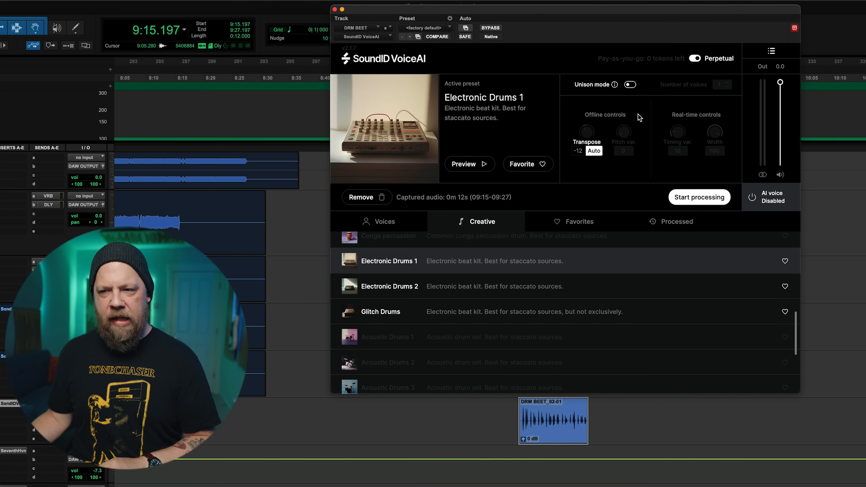
{"action": "left_click", "coordinate": [694, 198]}
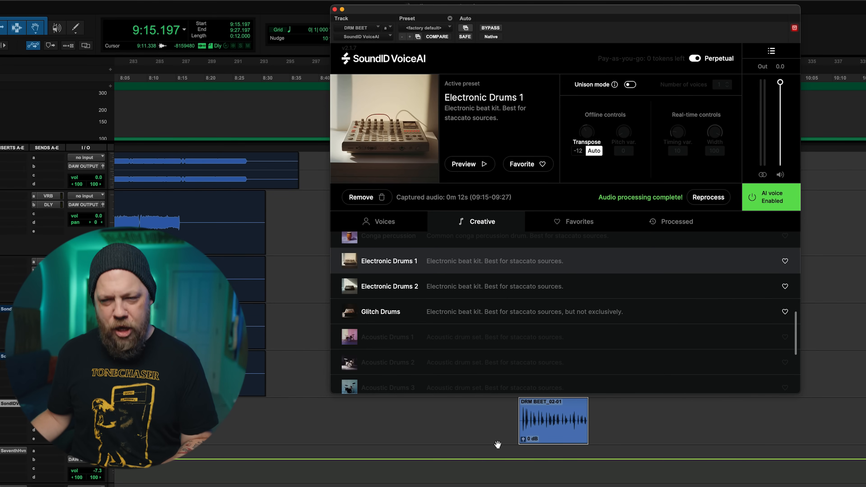
{"action": "key", "text": "space"}
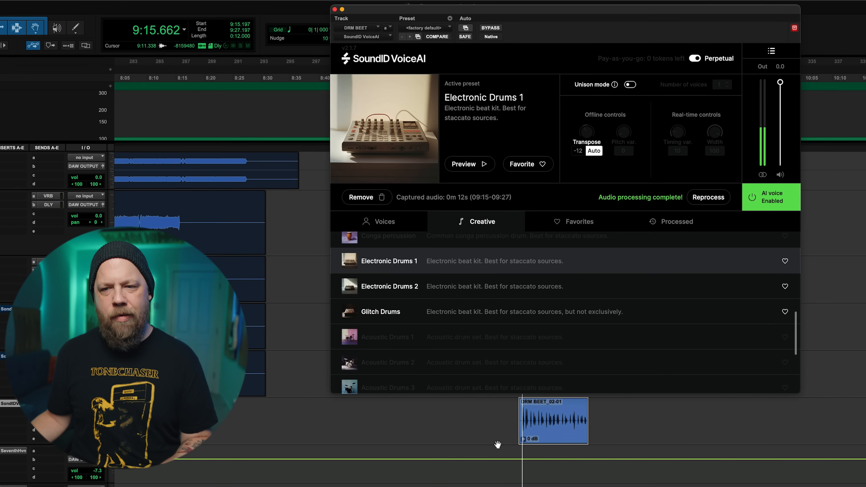